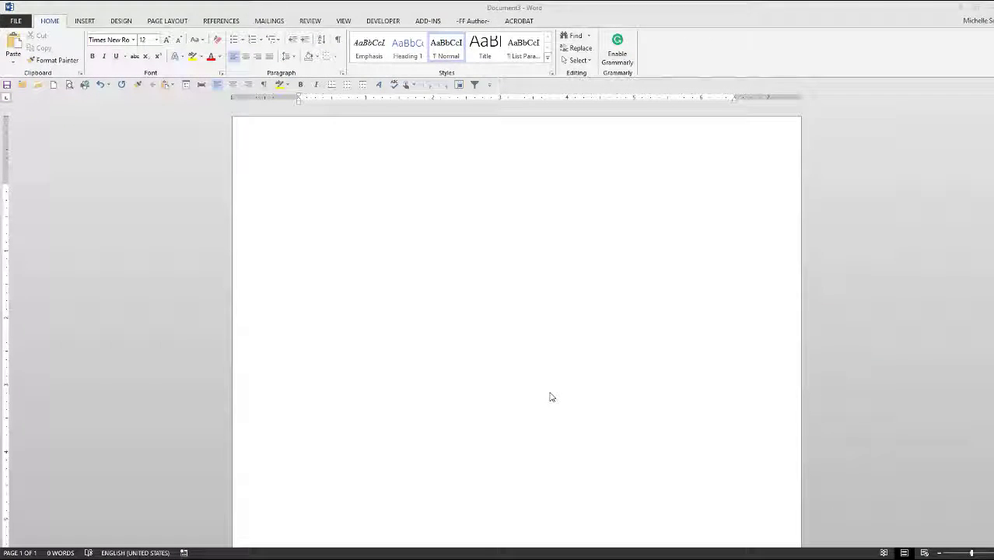
- Type 'When you open a new blank document and start typing' in Times New Roman and check the styles list
text(When you open a new blank document and start typing)
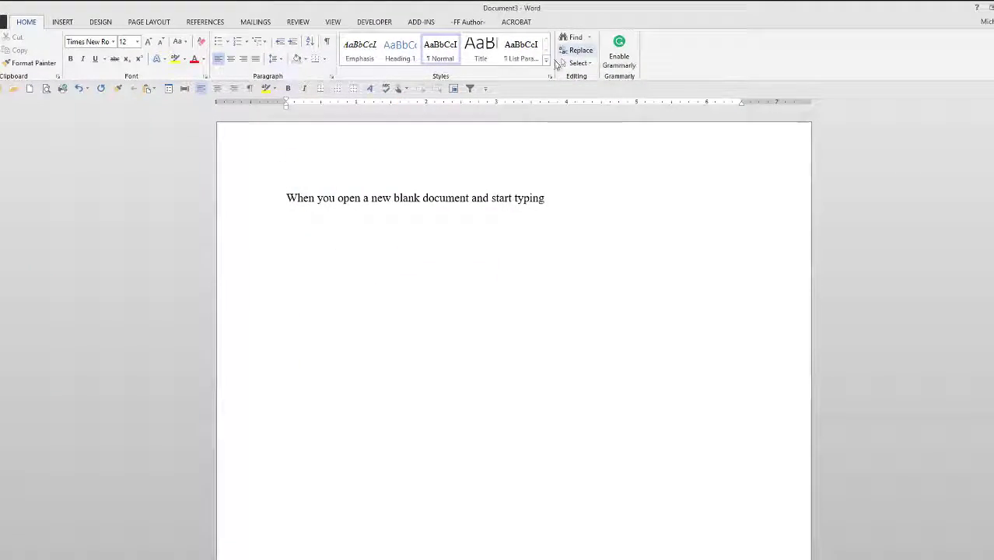
click(550, 77)
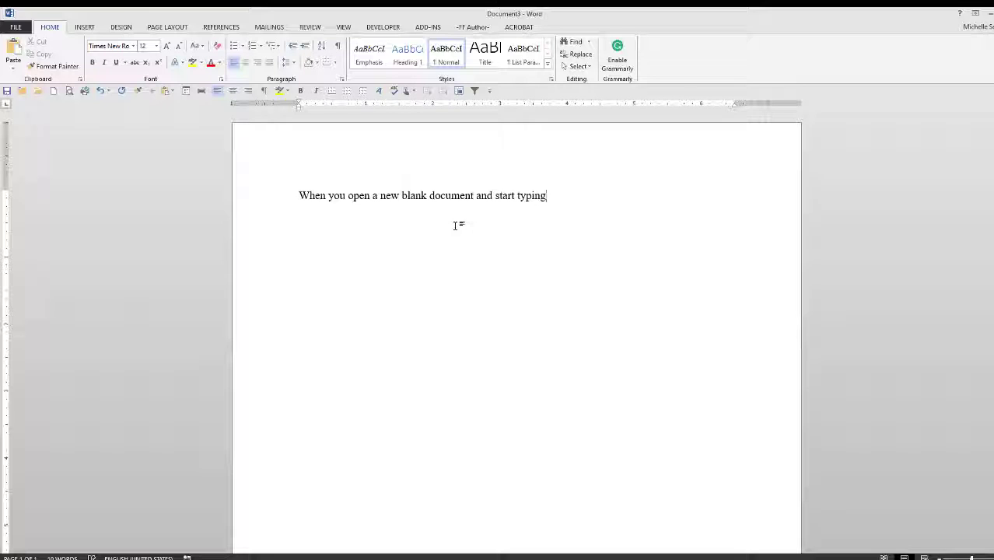
- Confirm in Document3's Advanced Properties that it is based on the Normal.dotm template
click(16, 27)
click(470, 84)
click(481, 137)
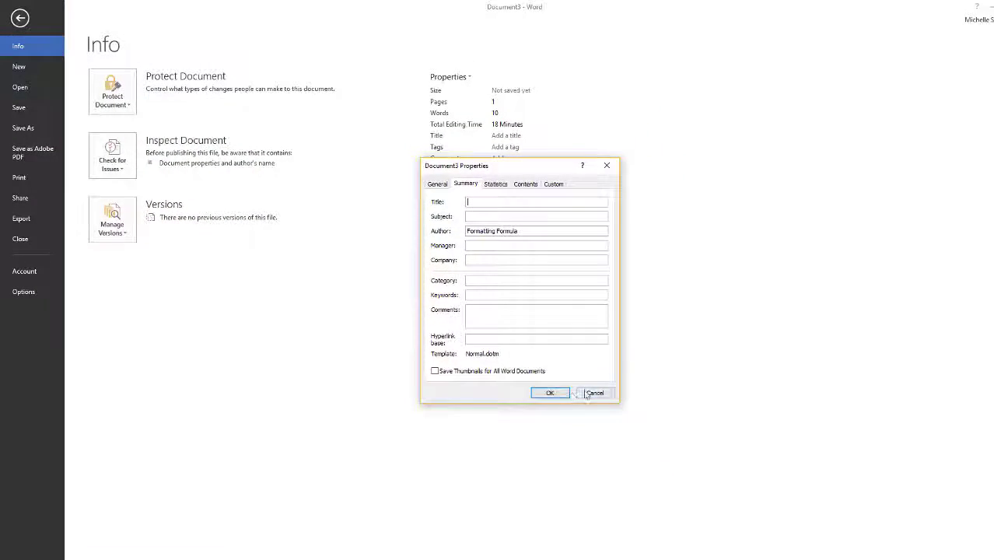
click(594, 393)
- Switch to Document2 and confirm its properties show the FFAuthor(2010).dotm template
click(631, 513)
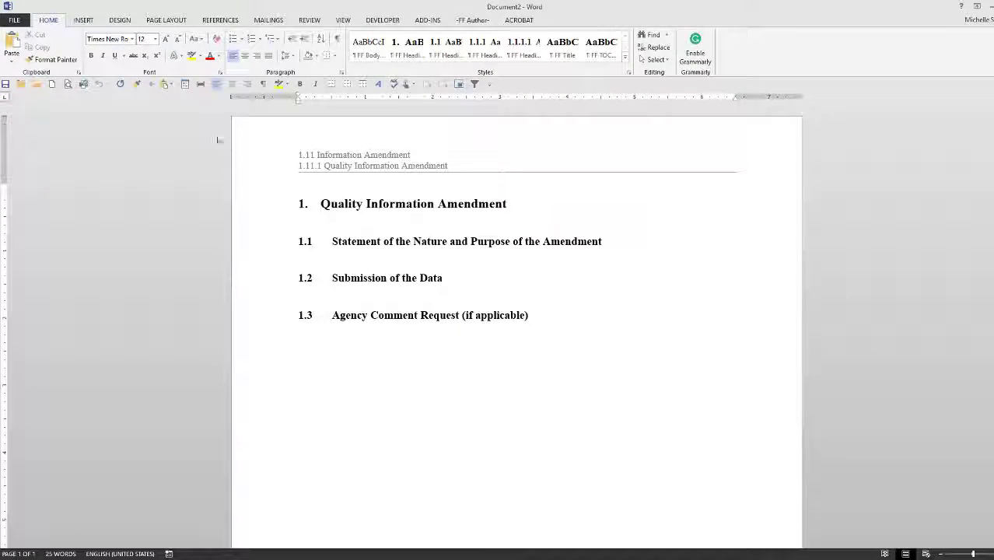
click(185, 84)
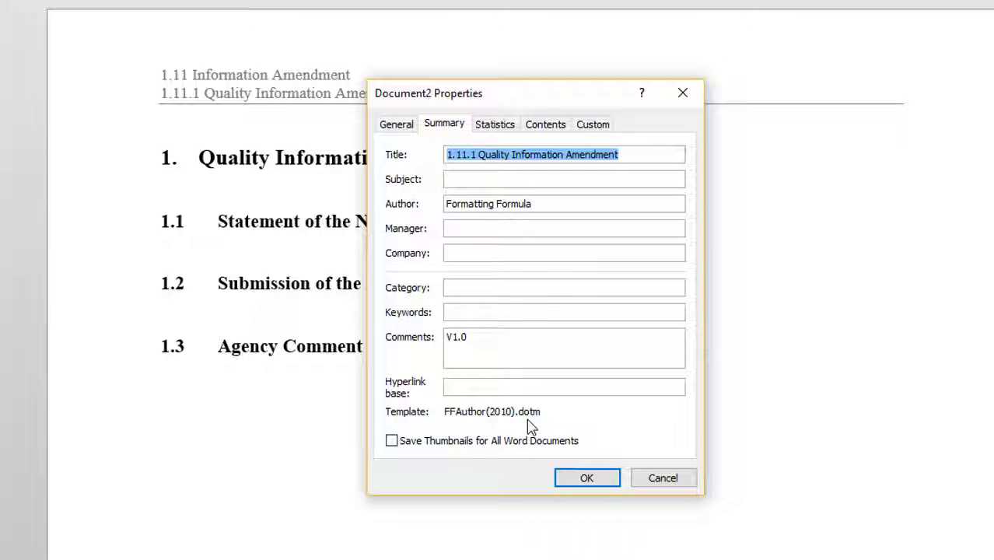
click(663, 480)
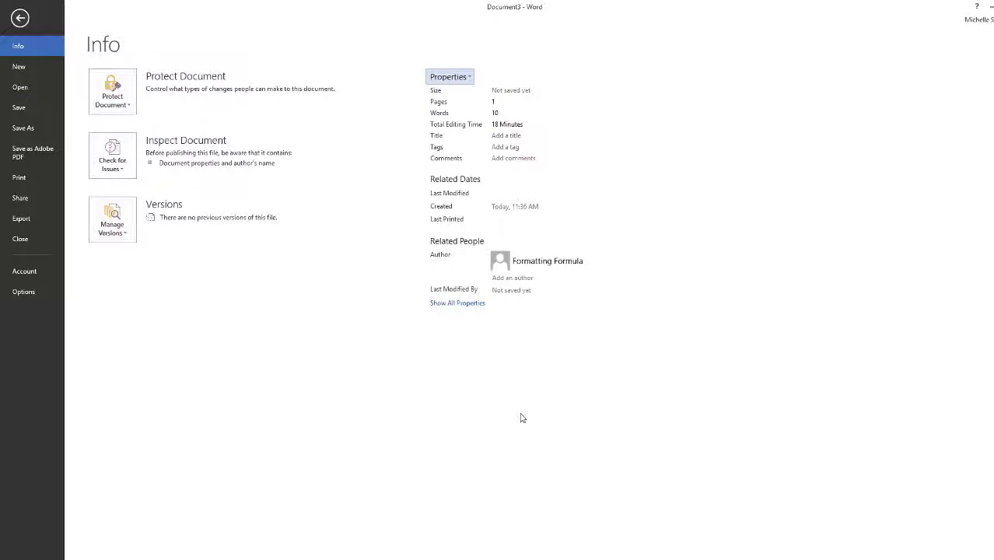
- Return from the file information page to editing the typed Times New Roman line
click(19, 18)
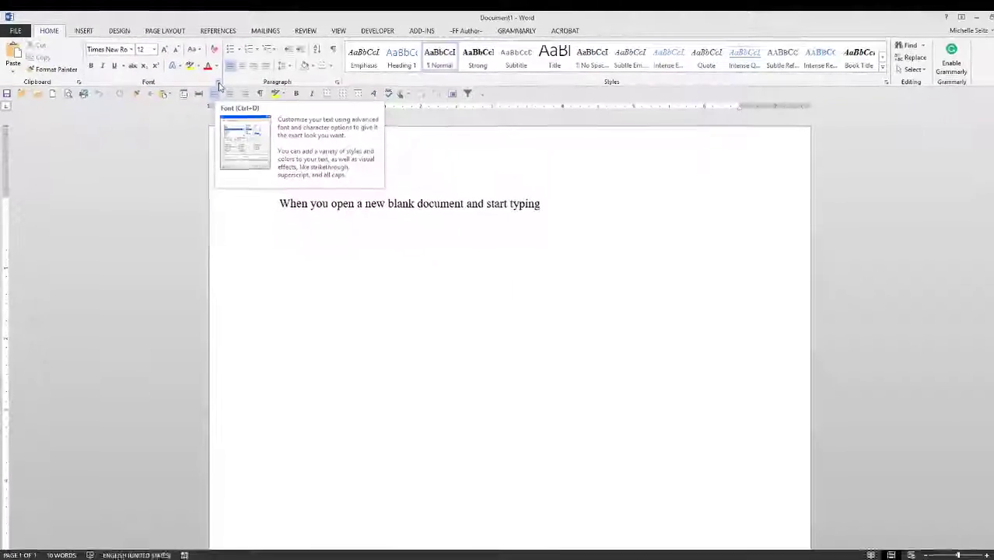
- In the Font dialog, choose Arial, Bold style, and keep size 12
click(219, 84)
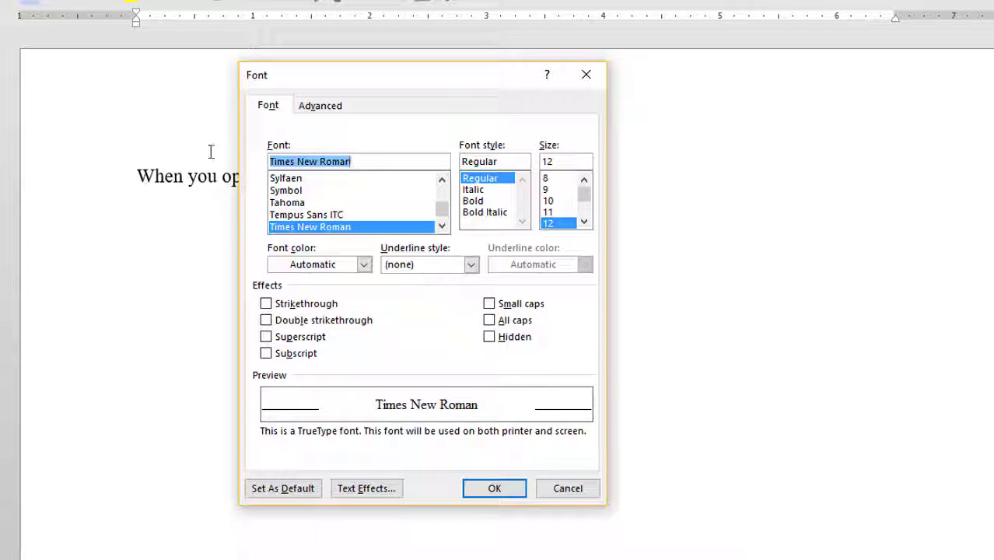
text(Arial)
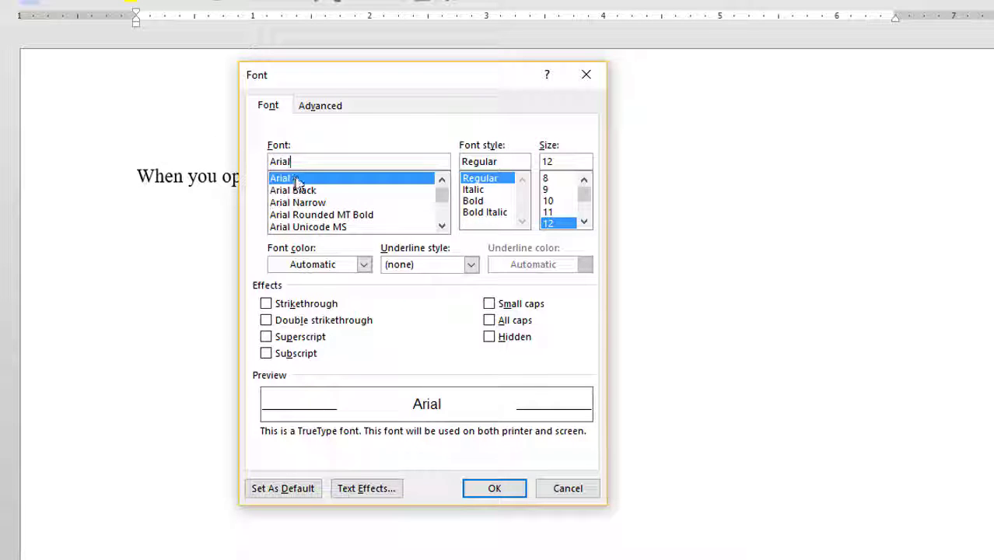
click(489, 202)
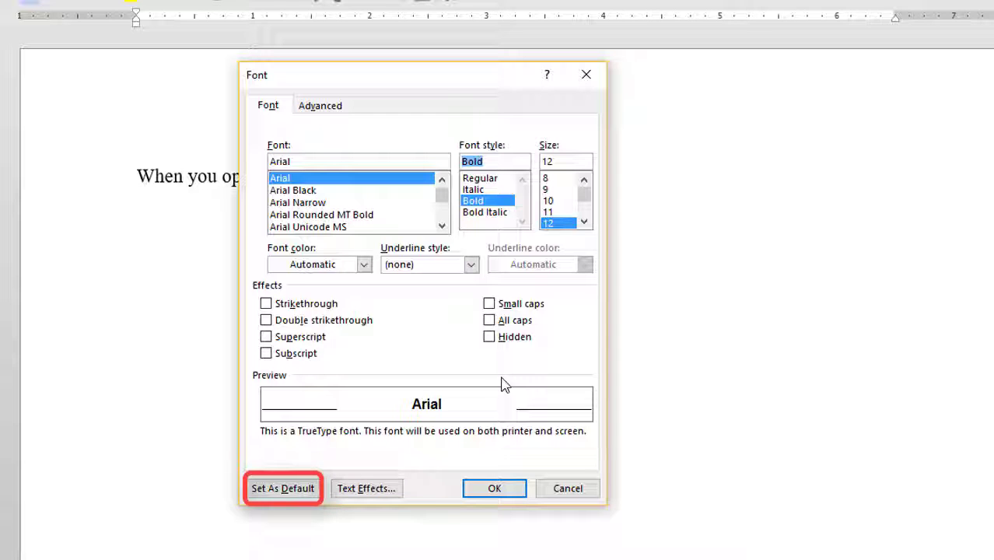
- Set Arial Bold 12 as the default font for all Normal.dotm-based documents
click(281, 490)
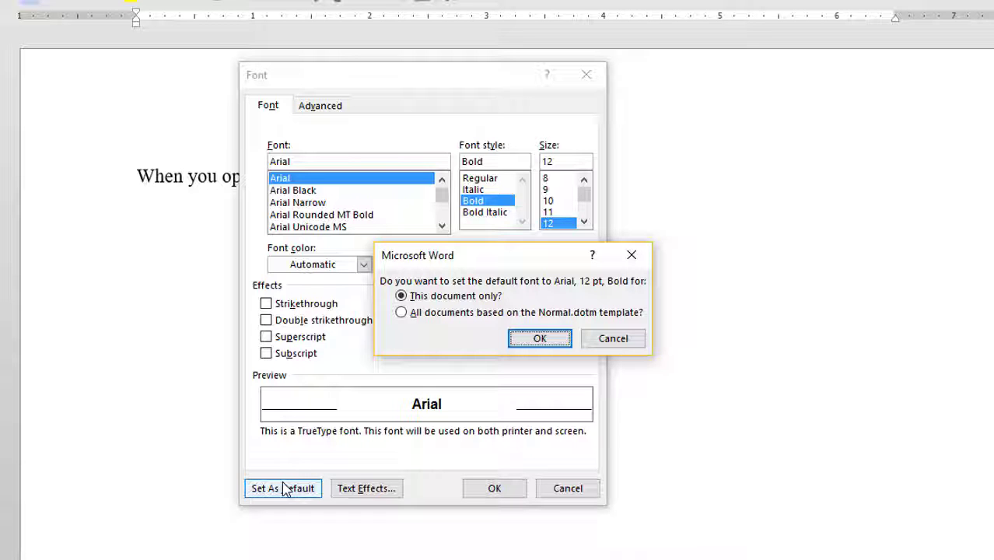
click(401, 312)
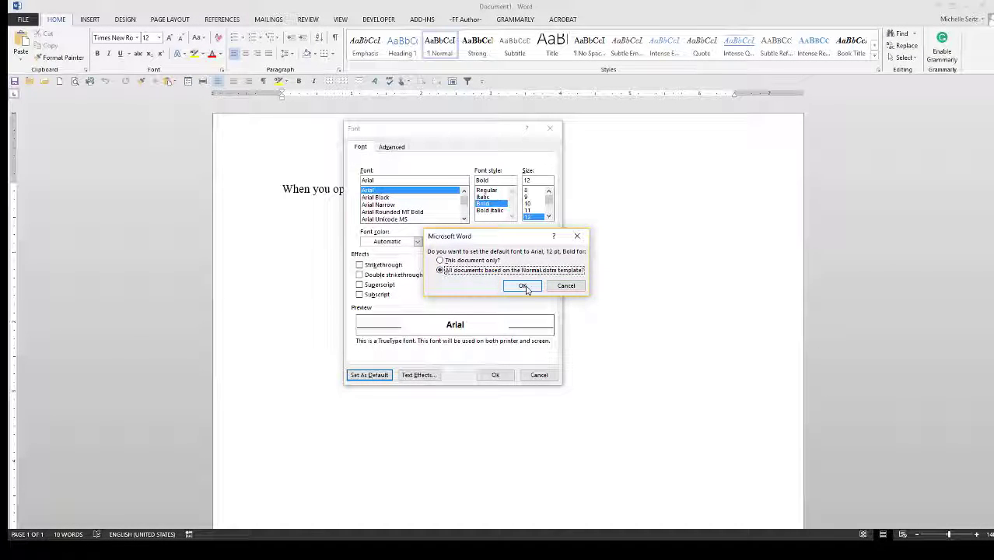
click(523, 286)
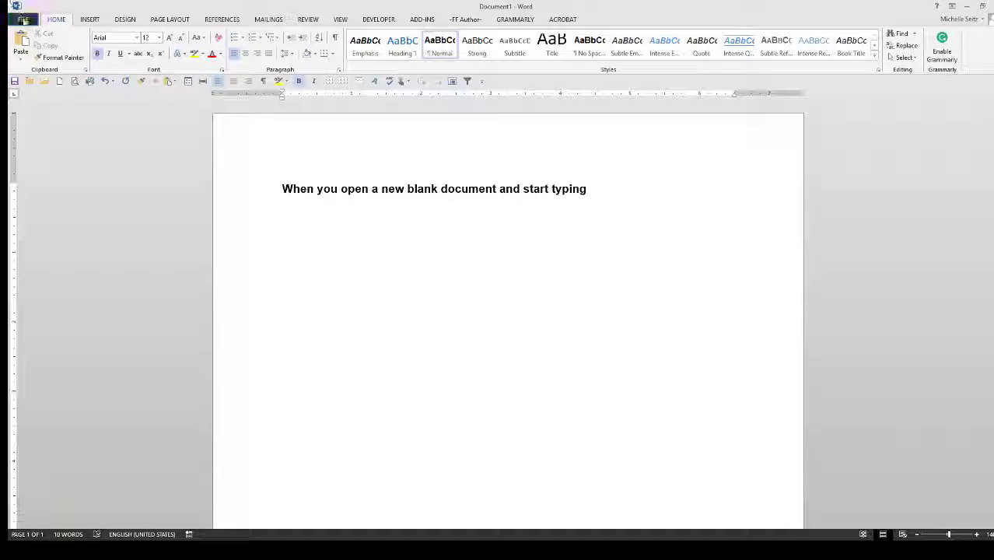
- Create a new blank document and type 'Start typing, it will be Arial Bold' as a test
click(23, 18)
click(29, 65)
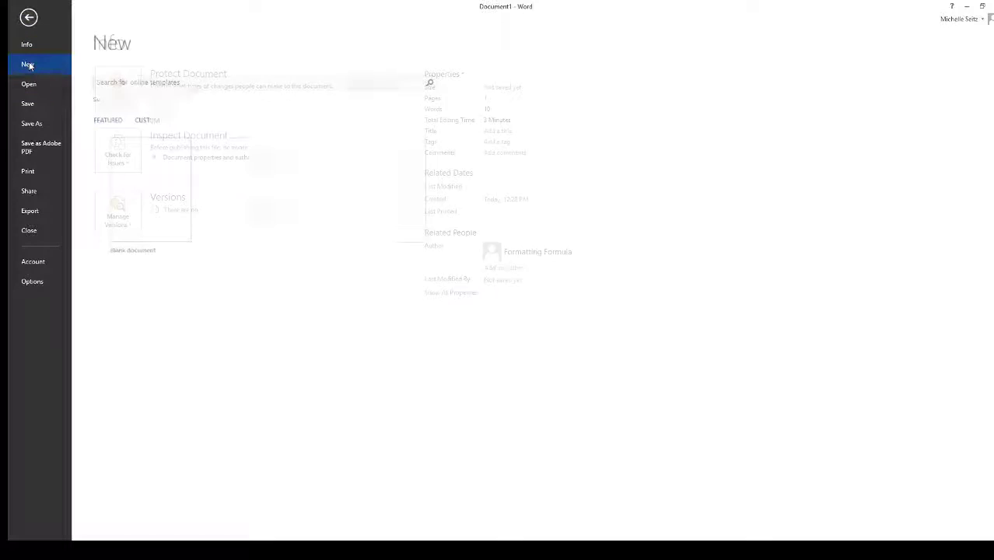
click(185, 196)
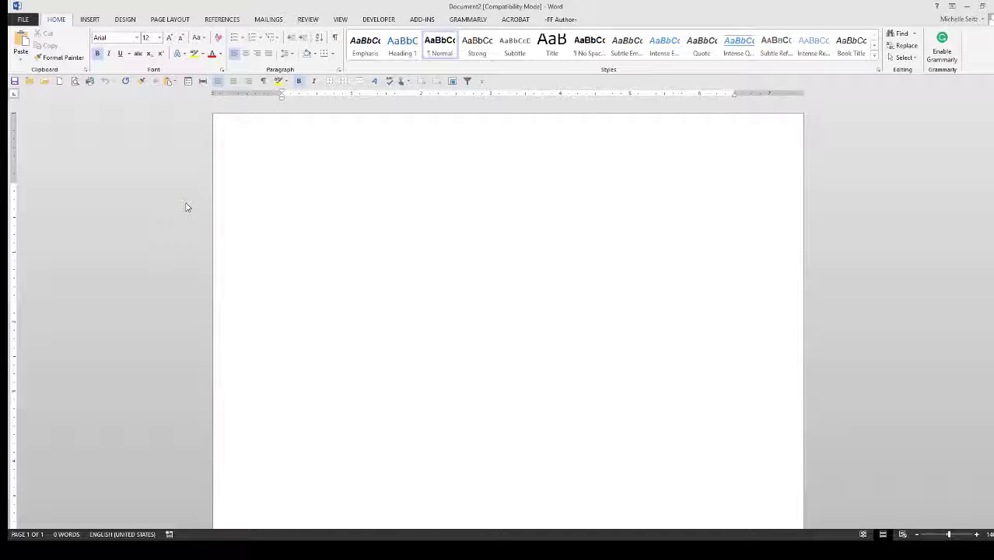
text(Start typing, it will be Arial Bold)
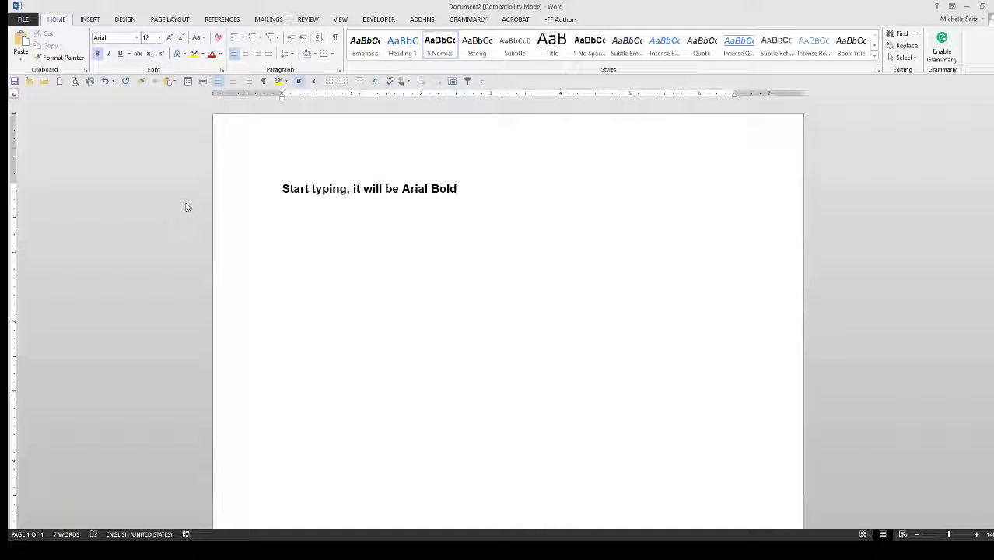